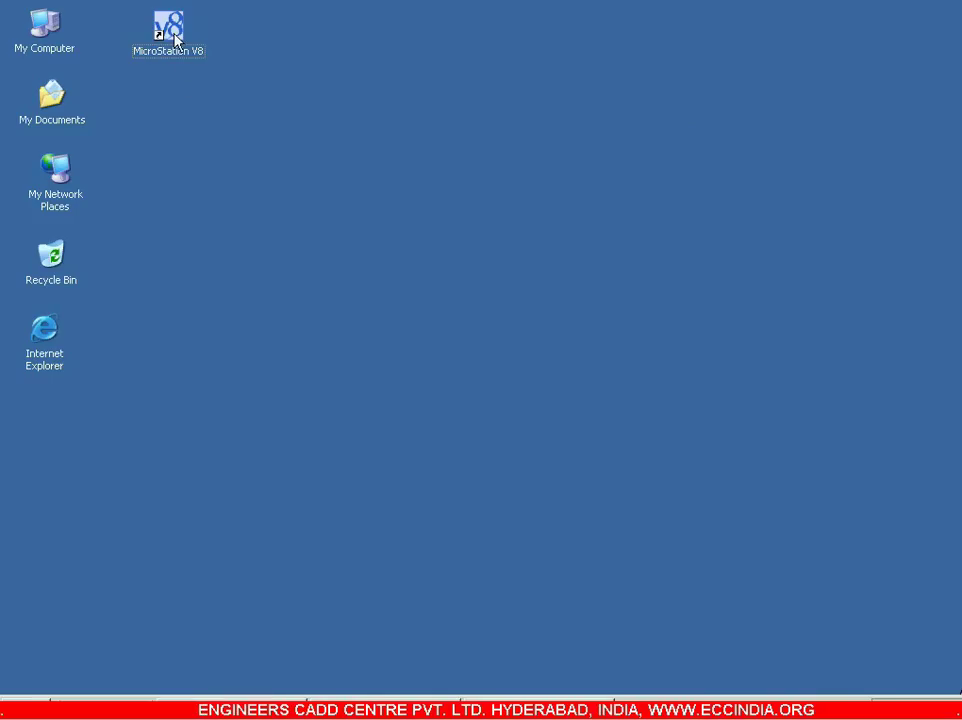
Launch MicroStation V8 from its desktop shortcut and postpone web registration with Remind Me Later.
click(175, 40)
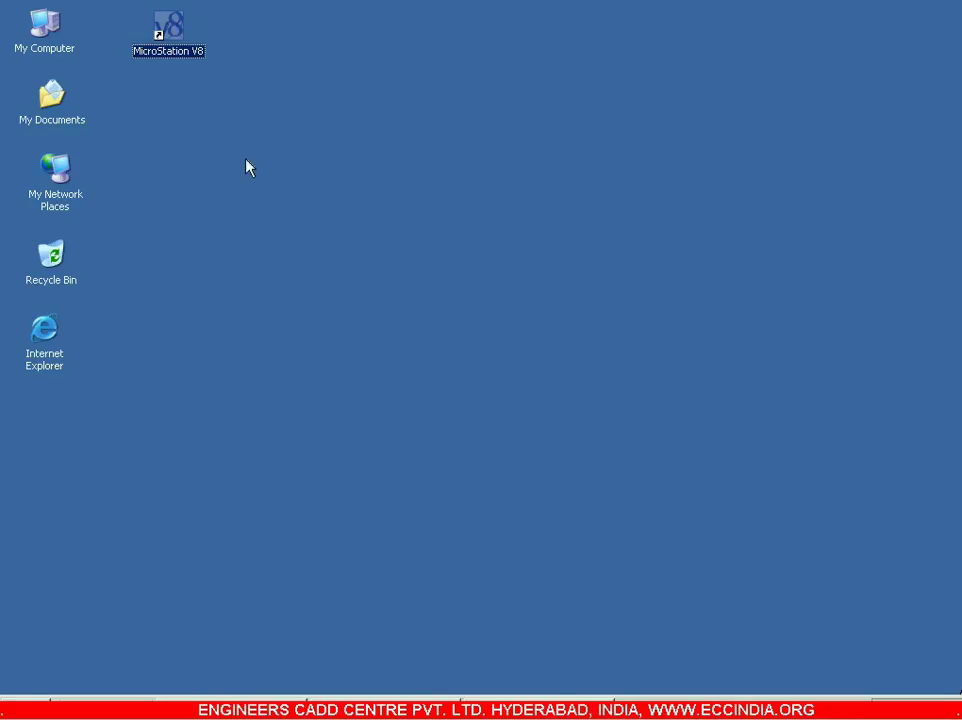
right_click(173, 31)
click(204, 41)
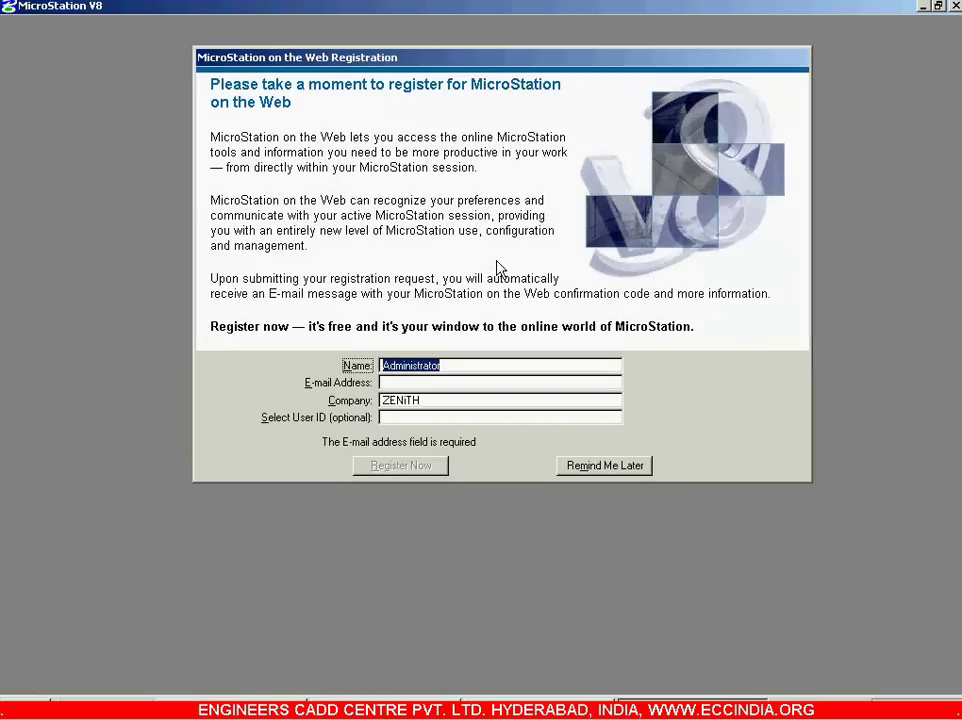
click(604, 466)
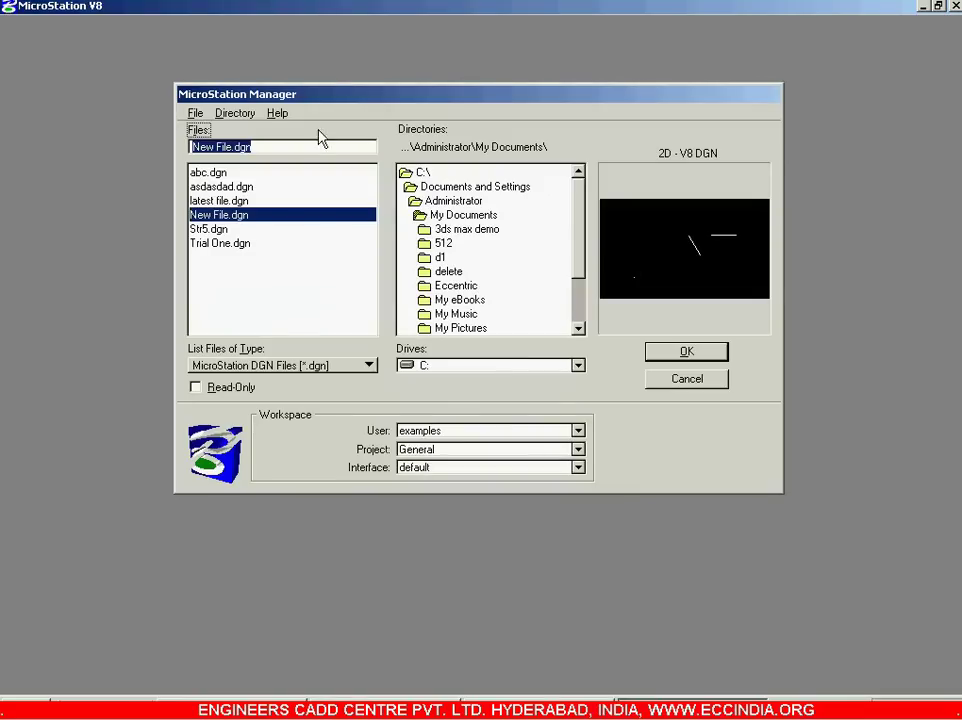
Start a new design file from MicroStation Manager's File > New.
drag(447, 101, 296, 122)
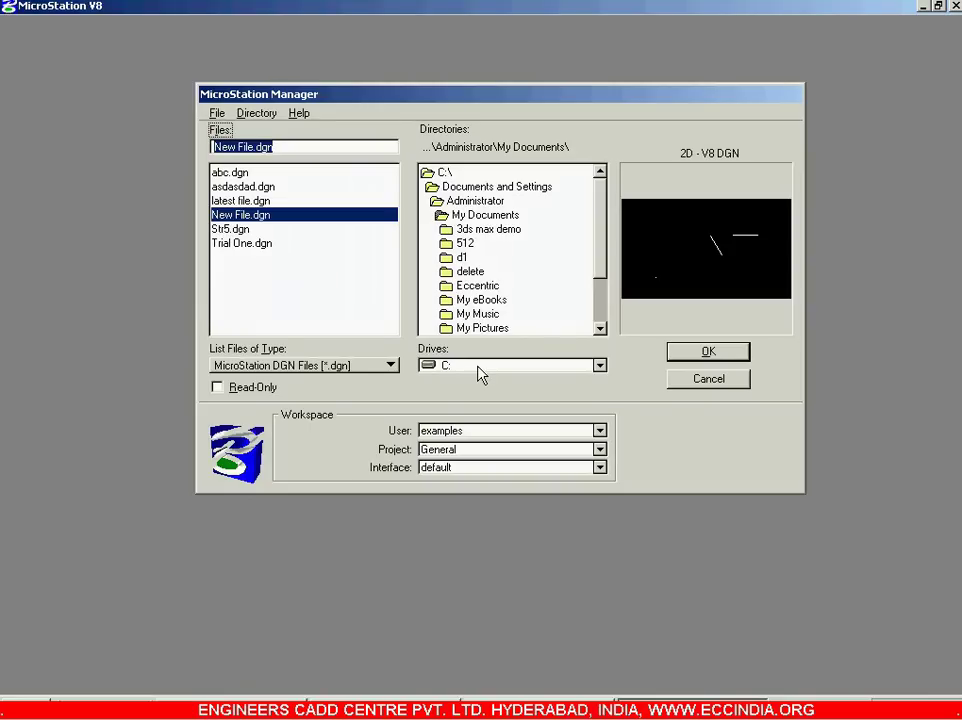
click(217, 113)
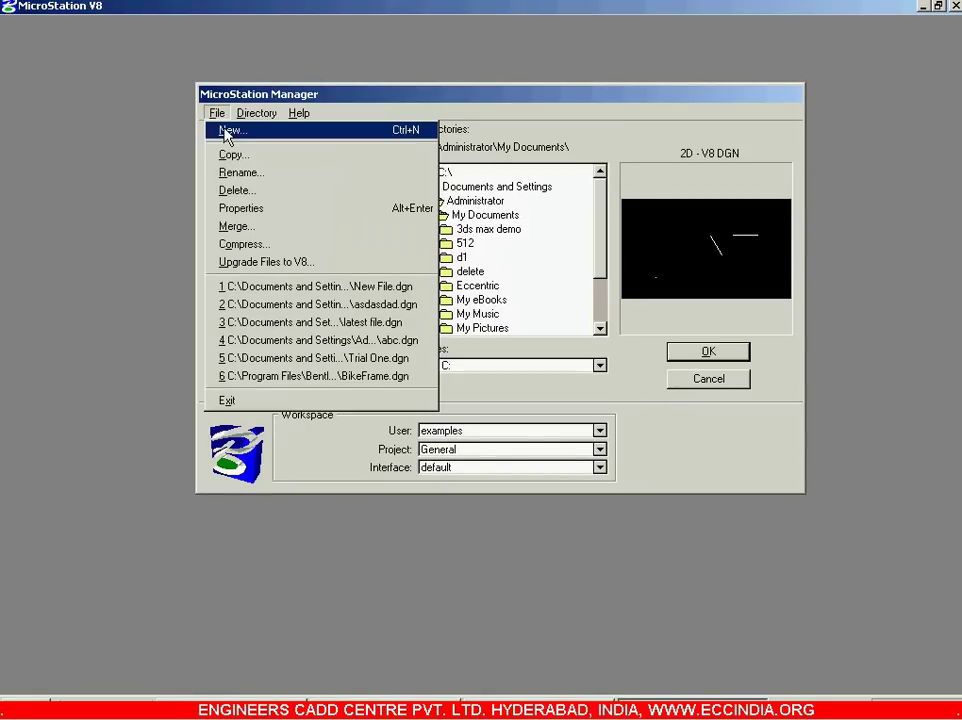
click(229, 135)
Enter 'File ABC.dgn' as the new design file's name.
drag(232, 292, 405, 166)
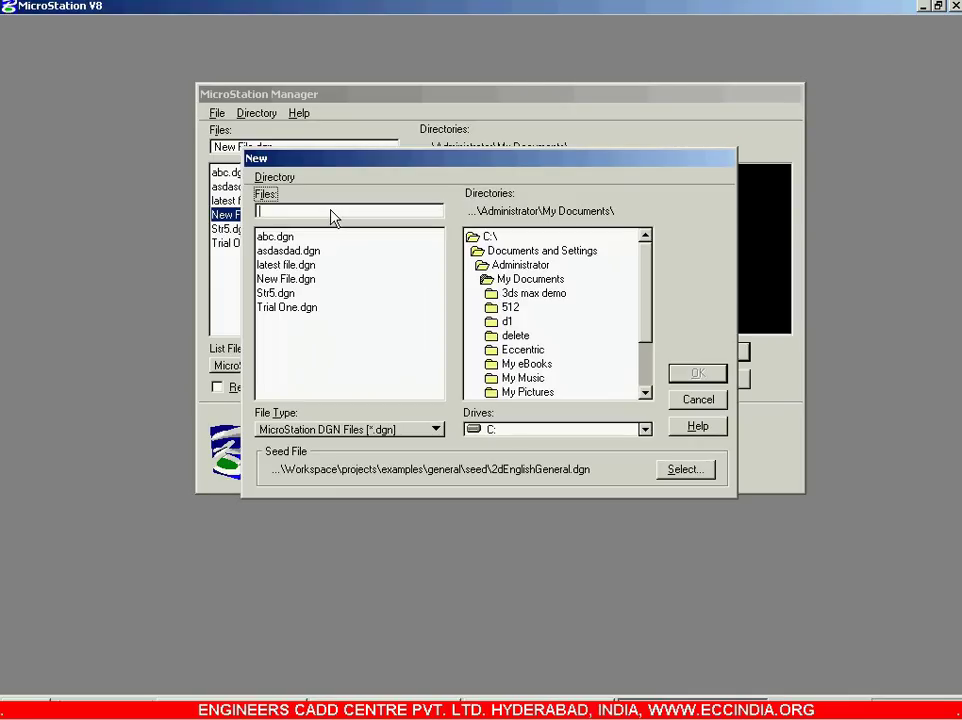
text(File ABC)
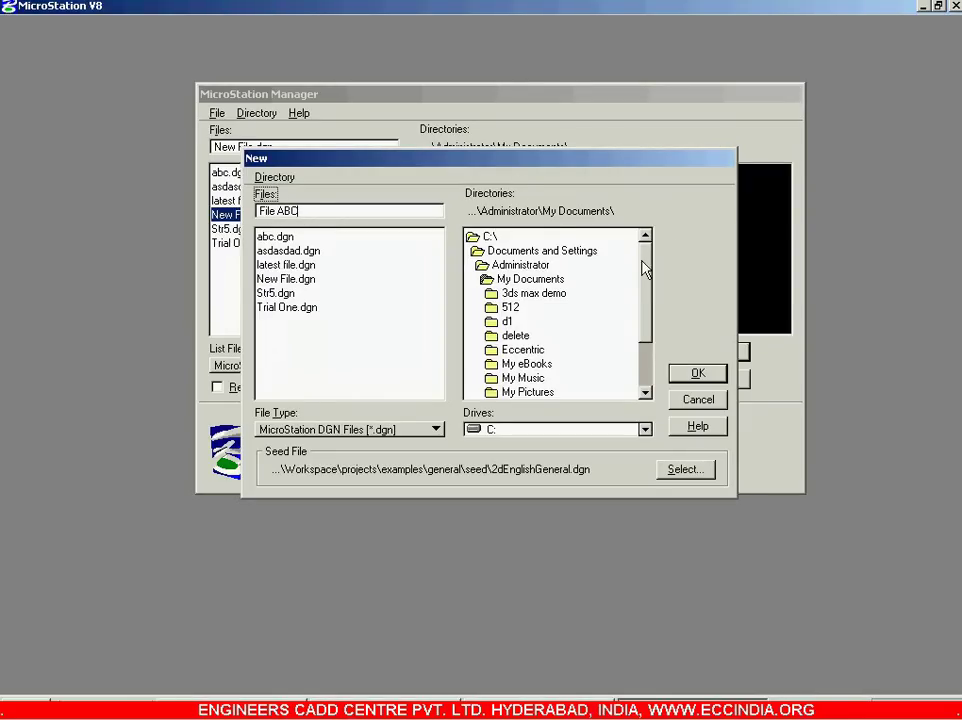
text(.dgn)
scroll(644, 278, down, 2)
scroll(647, 276, up, 2)
drag(580, 141, 584, 131)
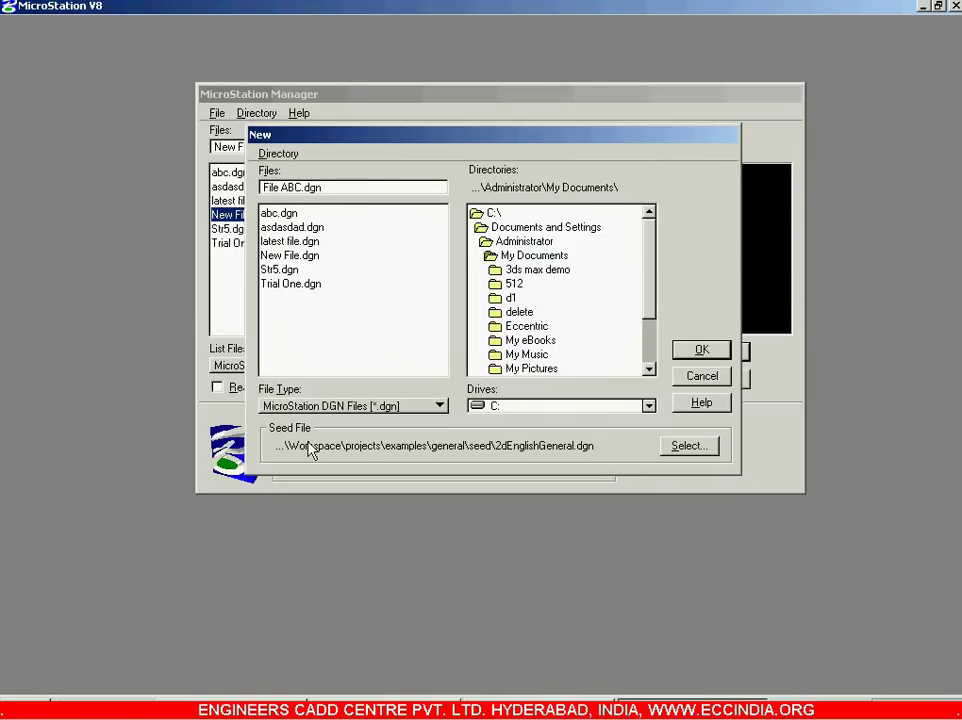
Open the Select Seed File dialog from the New dialog's Seed File section.
click(686, 447)
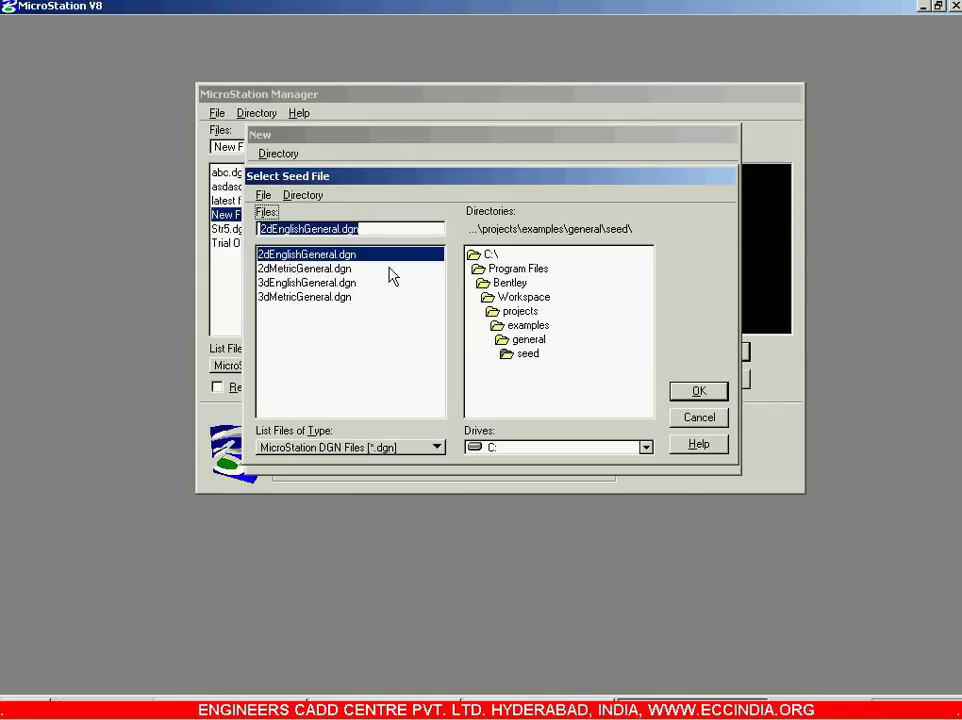
drag(438, 185, 401, 183)
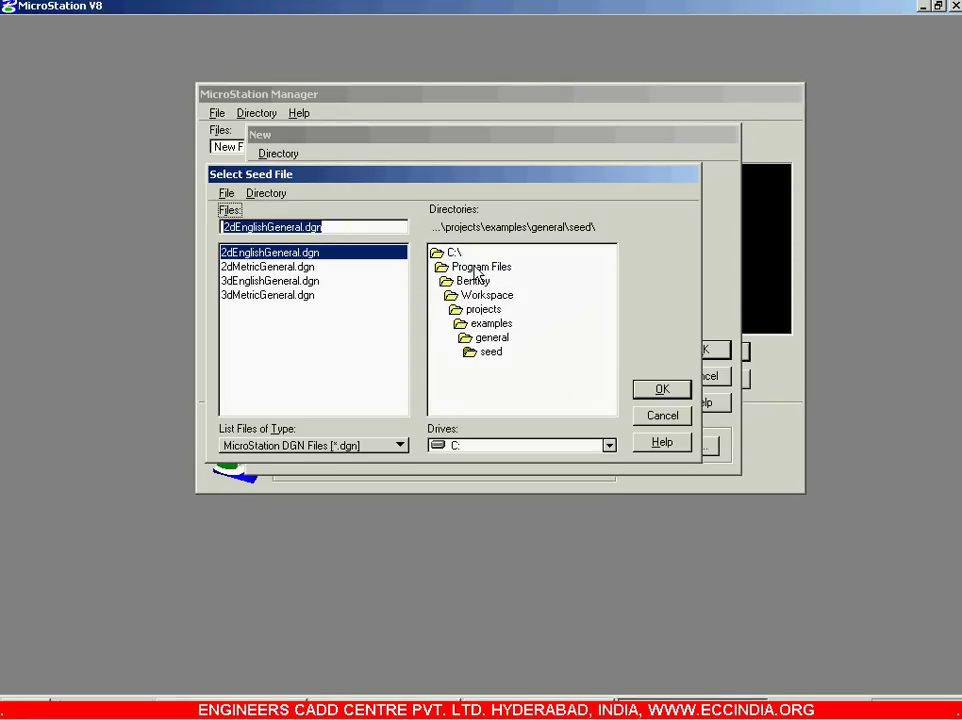
Browse the seed directory tree, closing and reopening the Select Seed File dialog.
click(491, 355)
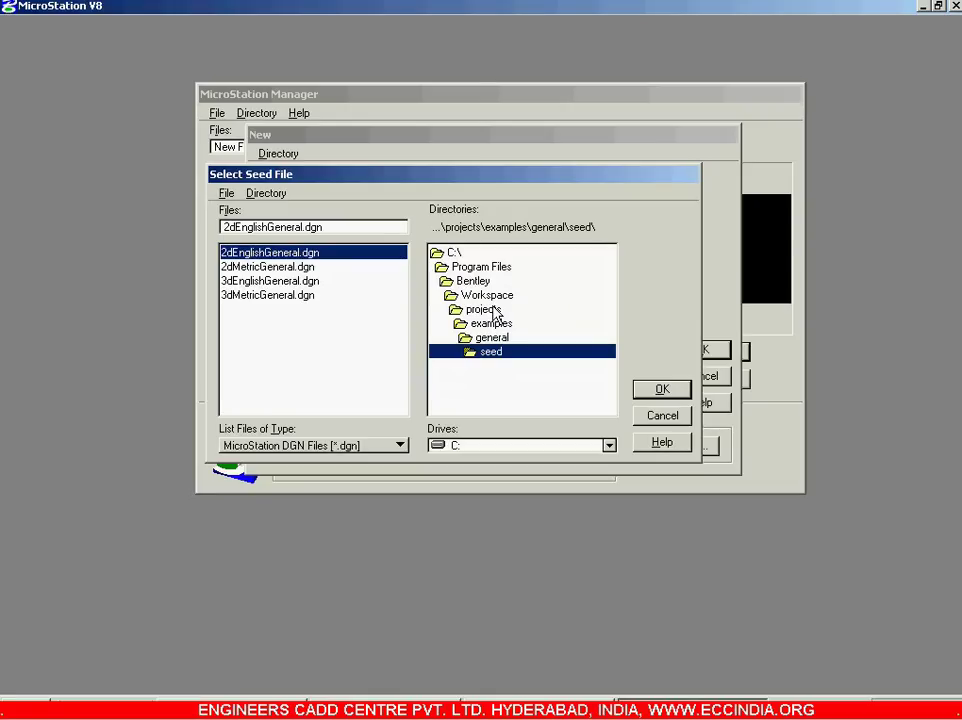
double_click(498, 256)
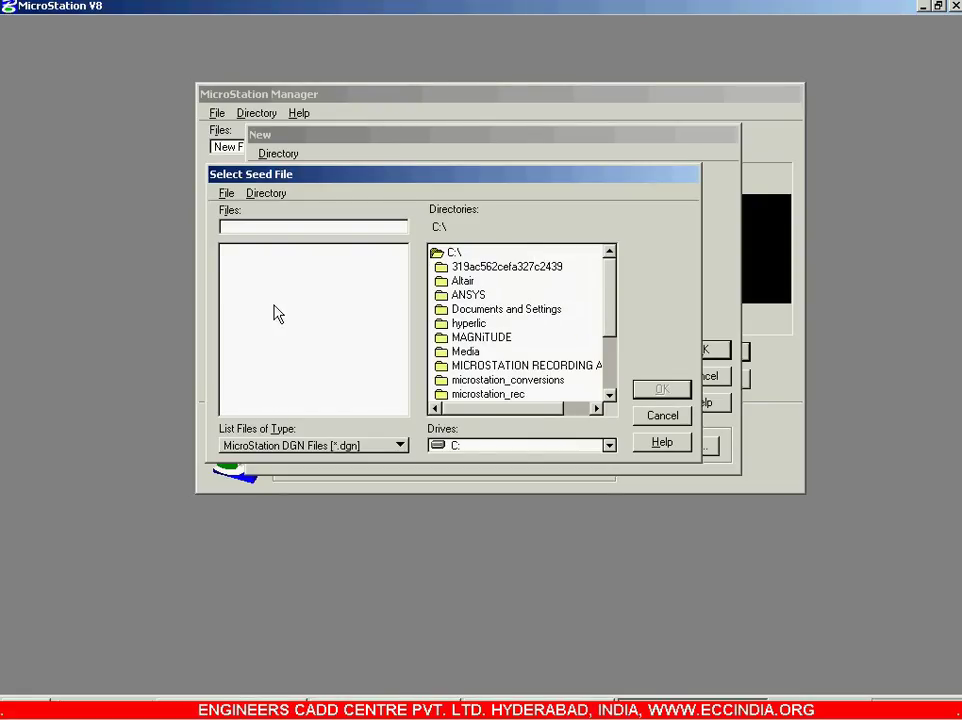
click(660, 415)
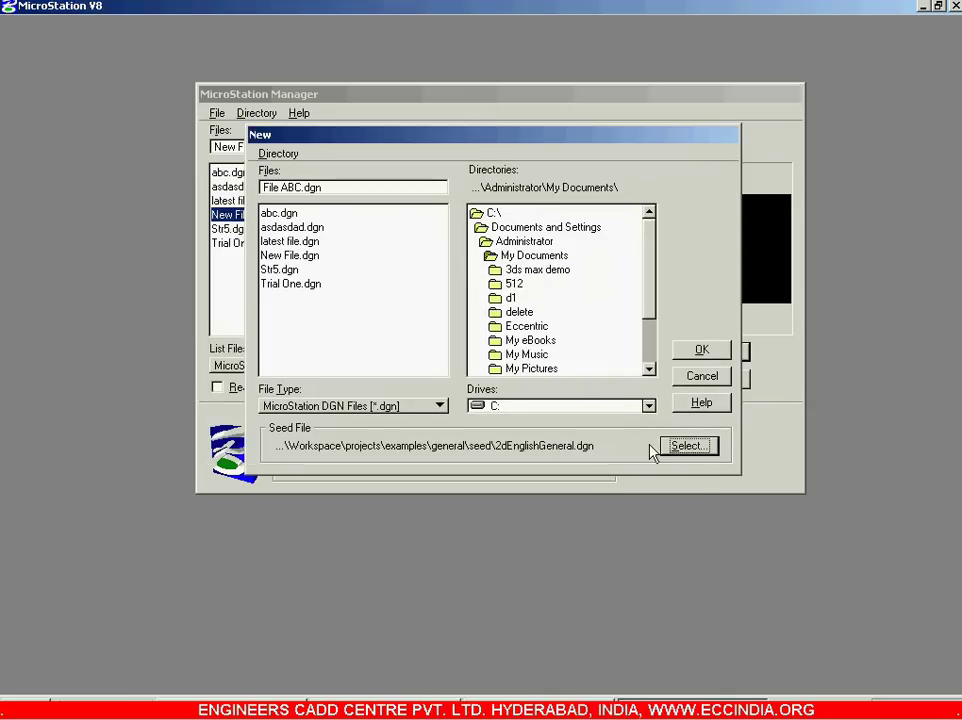
click(690, 446)
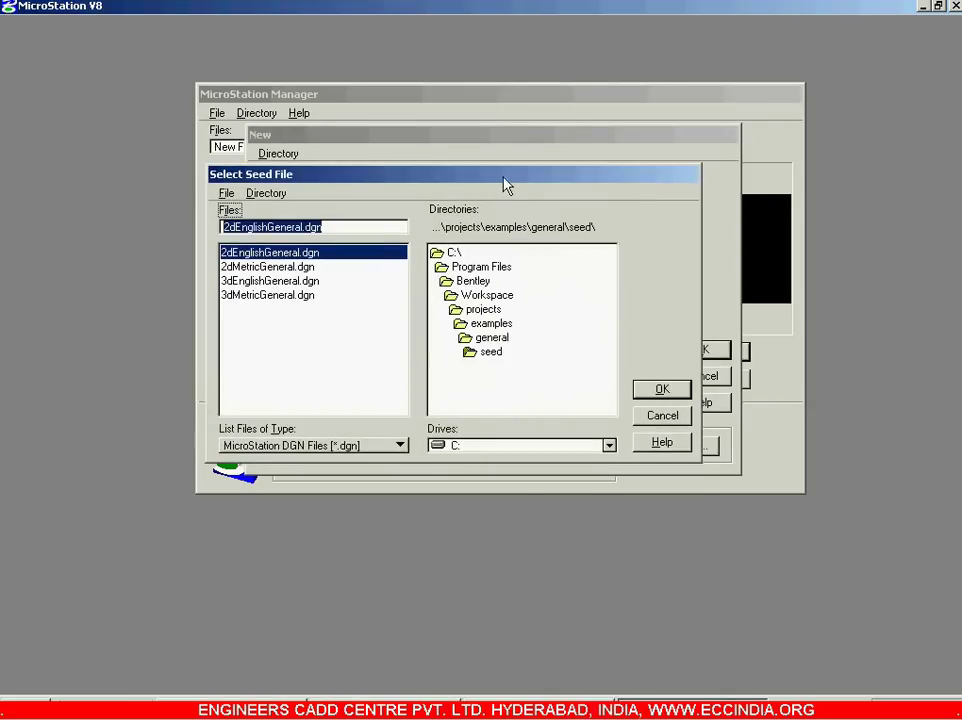
drag(505, 185, 483, 215)
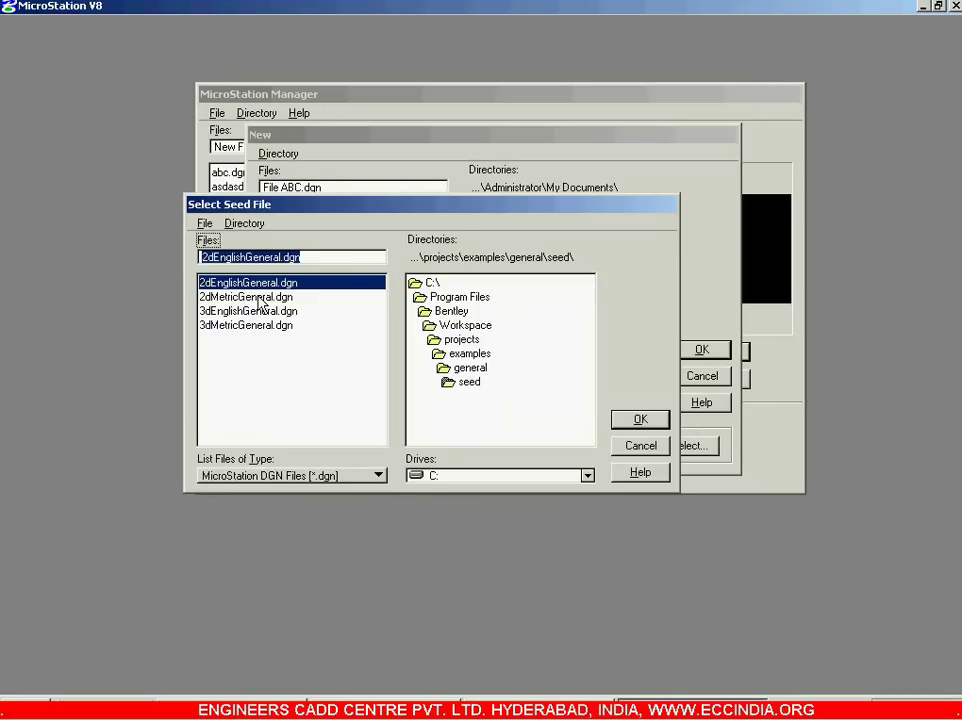
double_click(462, 326)
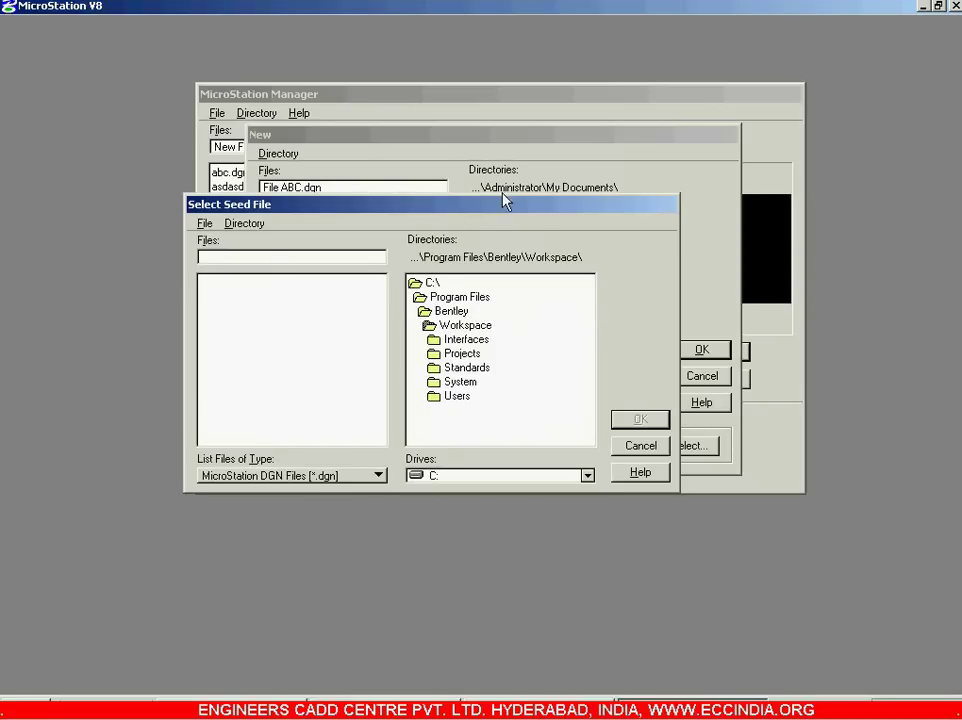
drag(549, 200, 601, 181)
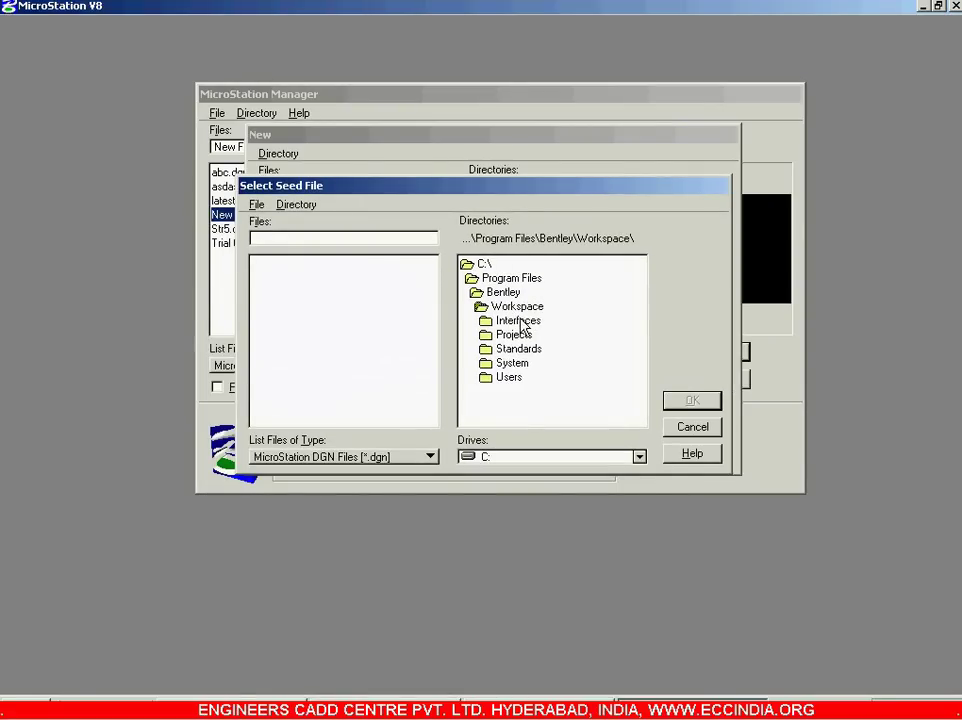
Navigate to C:\Program Files\Bentley\Workspace\Projects\Examples\General\seed and pick 2dMetricGeneral.dgn.
click(485, 266)
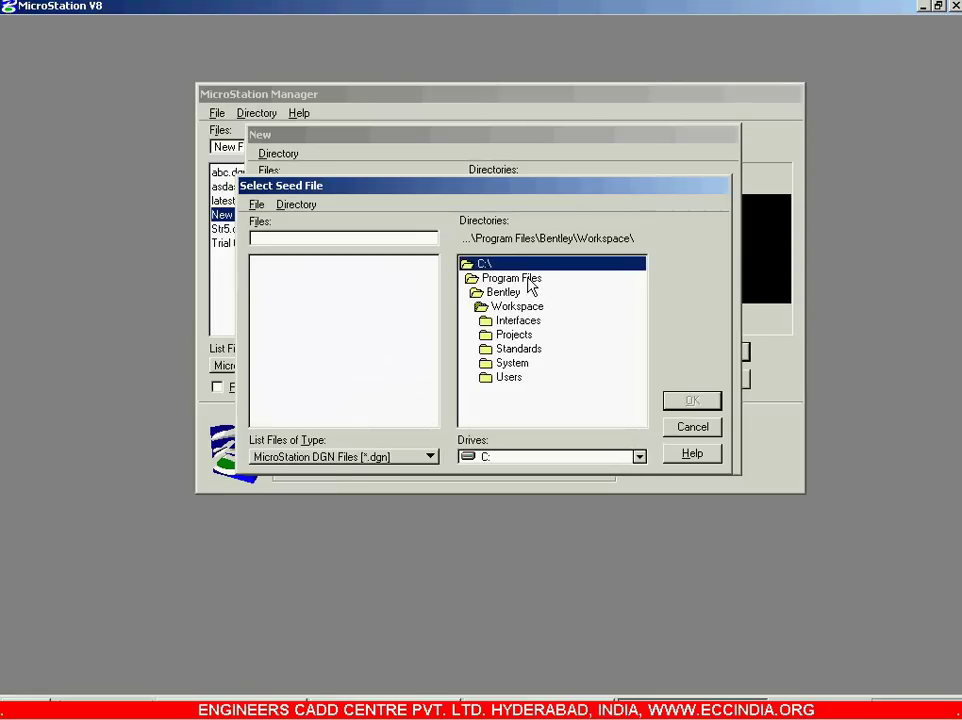
click(529, 280)
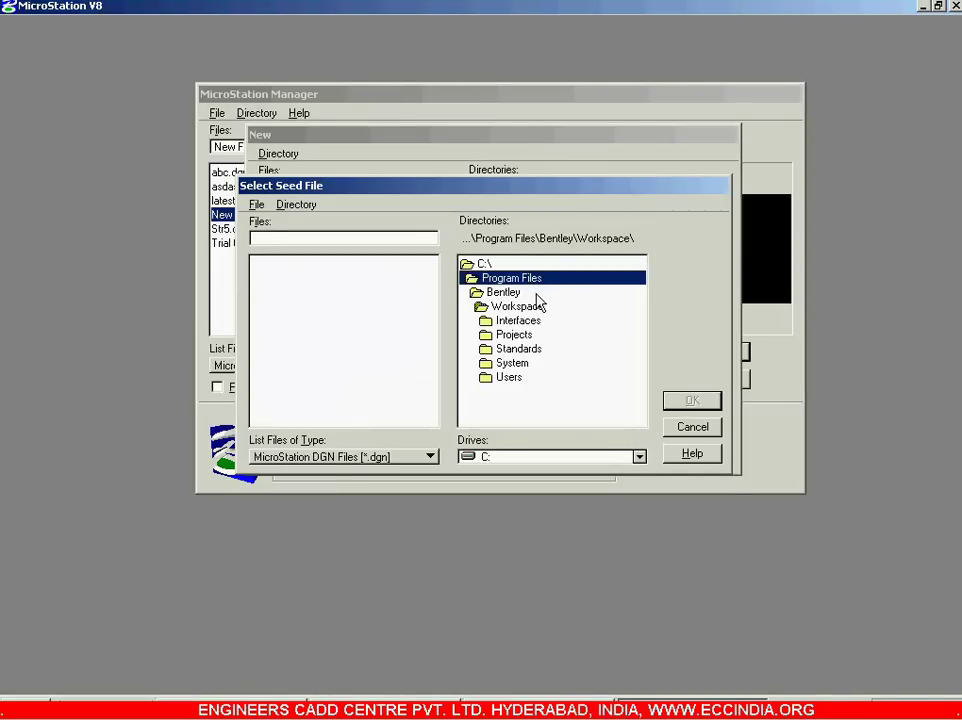
click(536, 294)
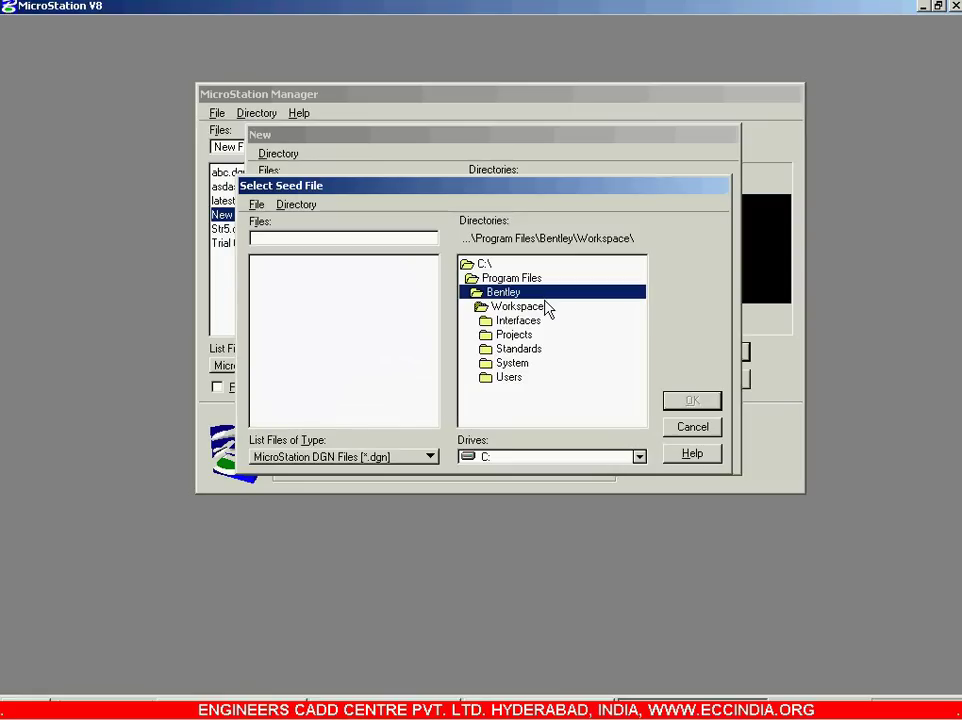
click(553, 312)
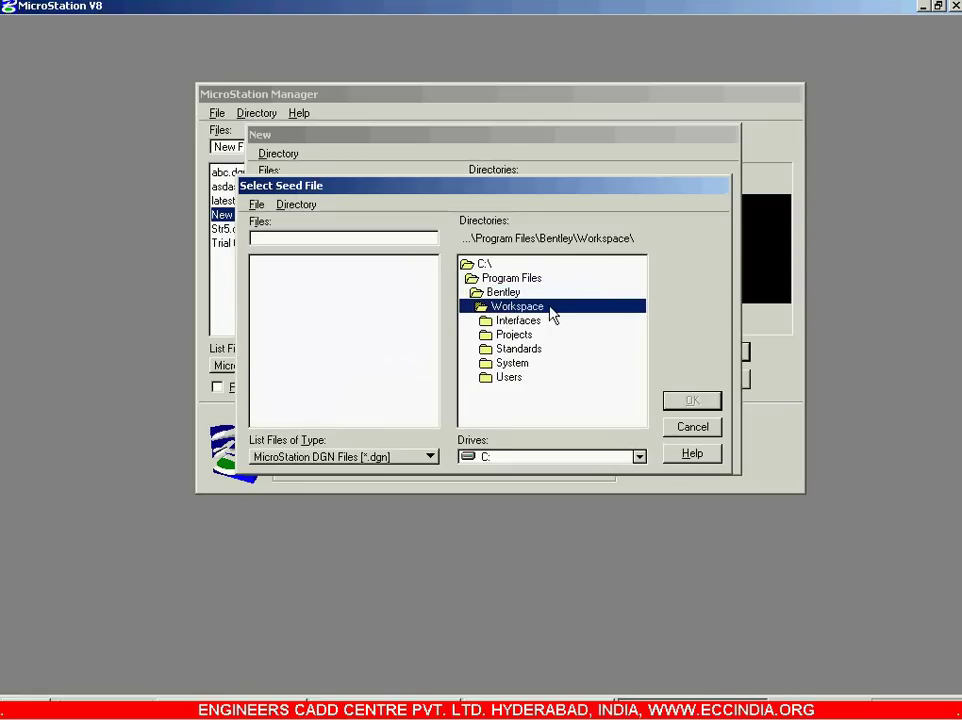
double_click(542, 336)
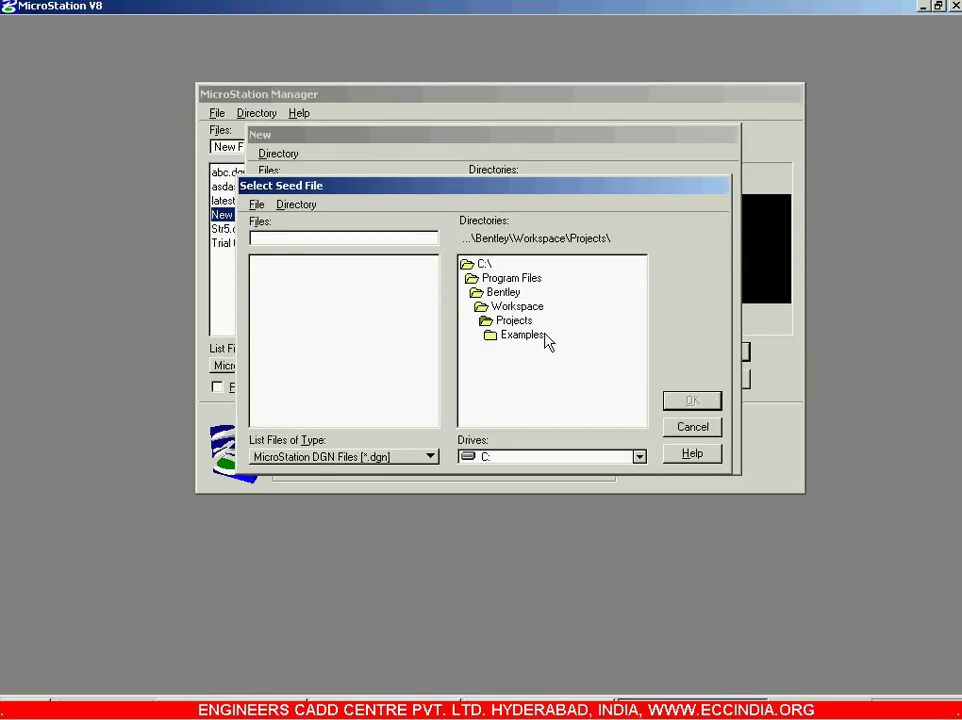
double_click(545, 335)
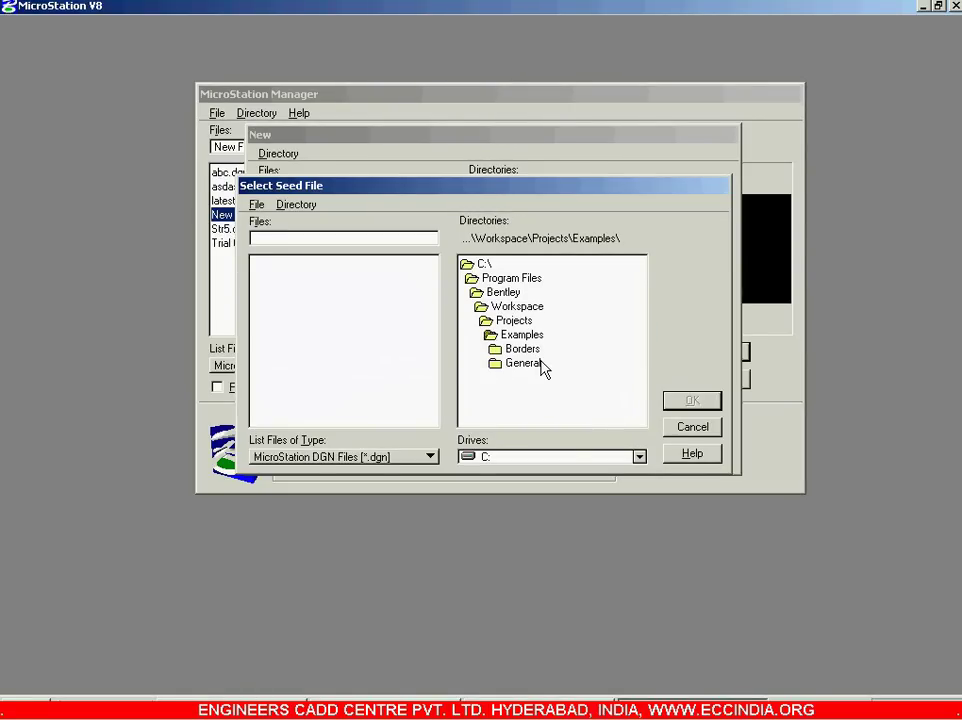
click(547, 365)
double_click(548, 365)
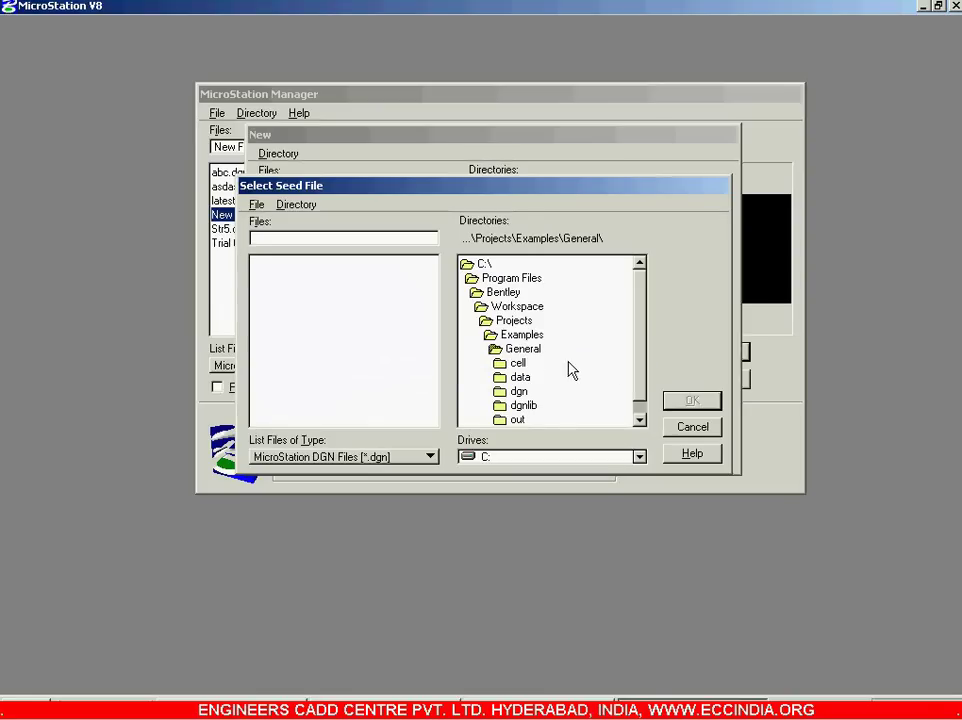
drag(640, 356, 641, 392)
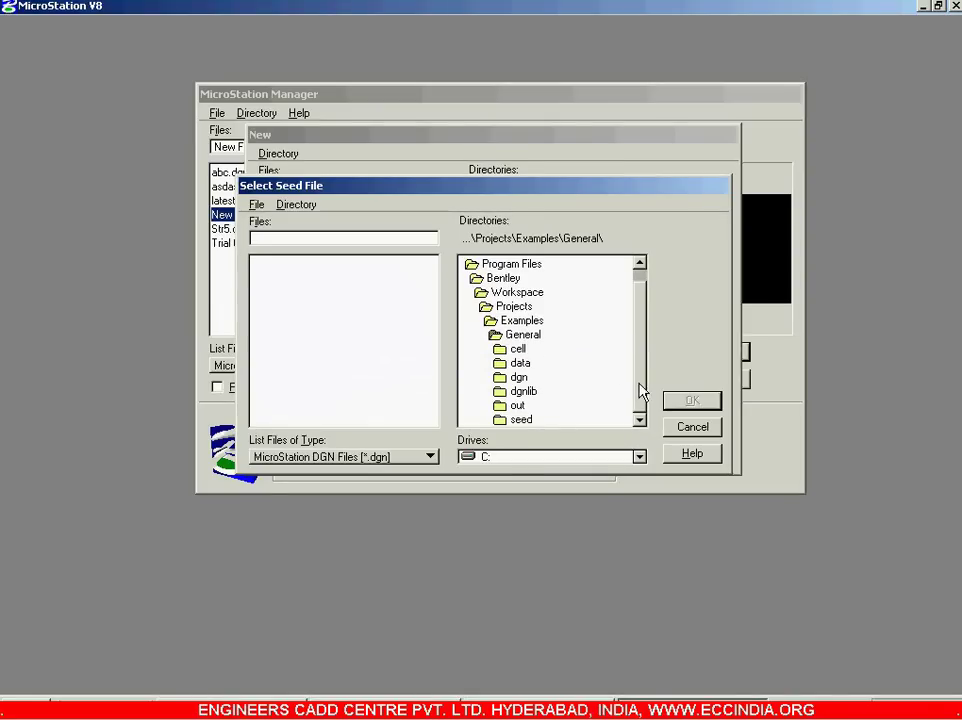
click(537, 419)
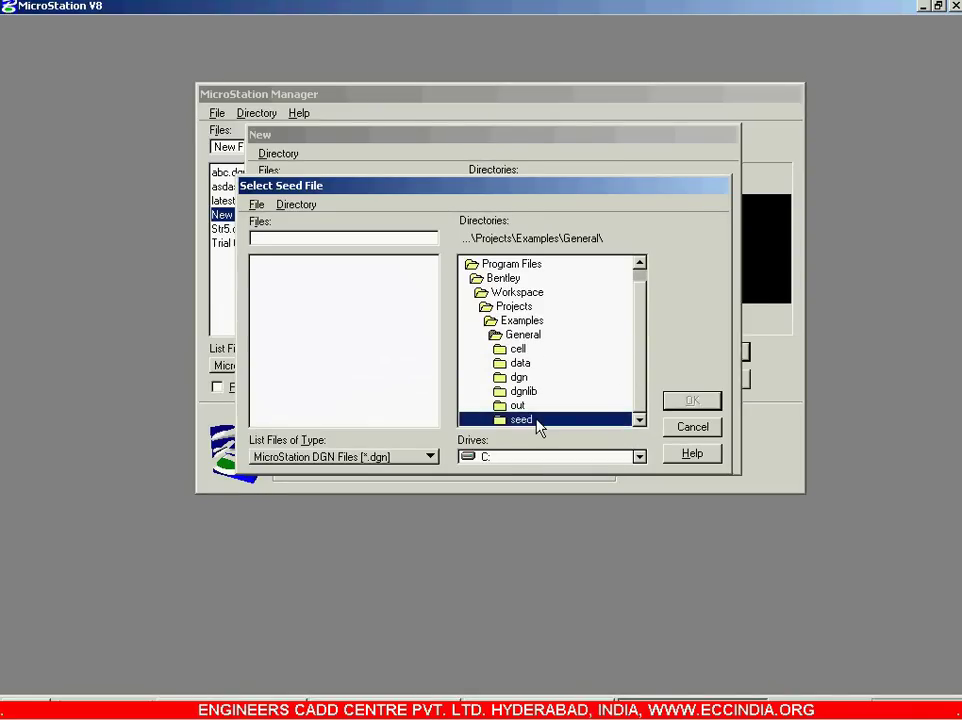
double_click(537, 419)
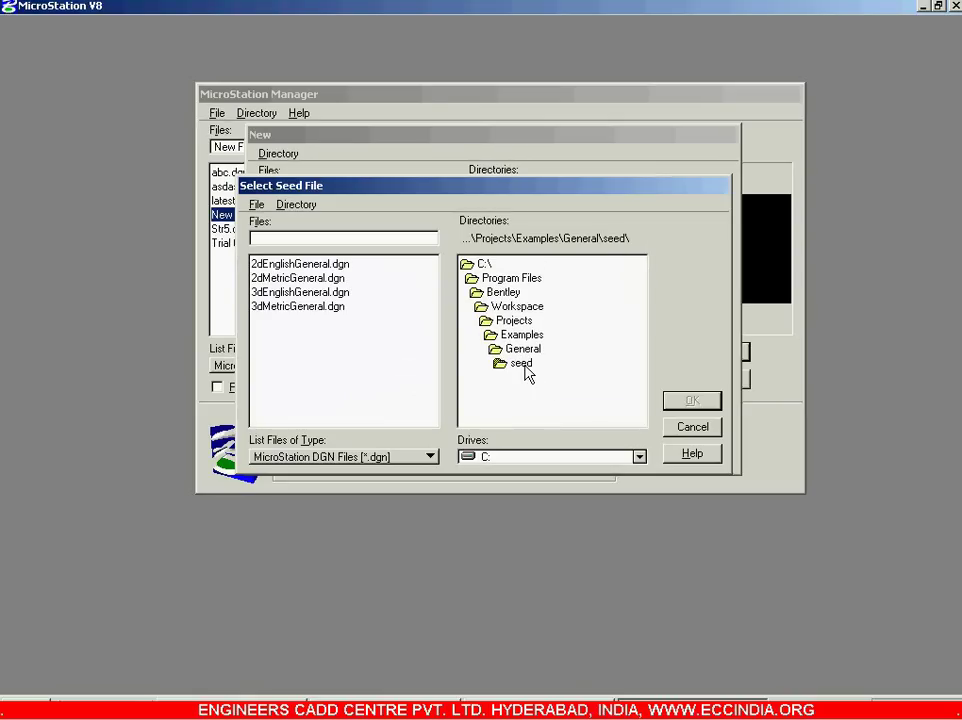
click(317, 279)
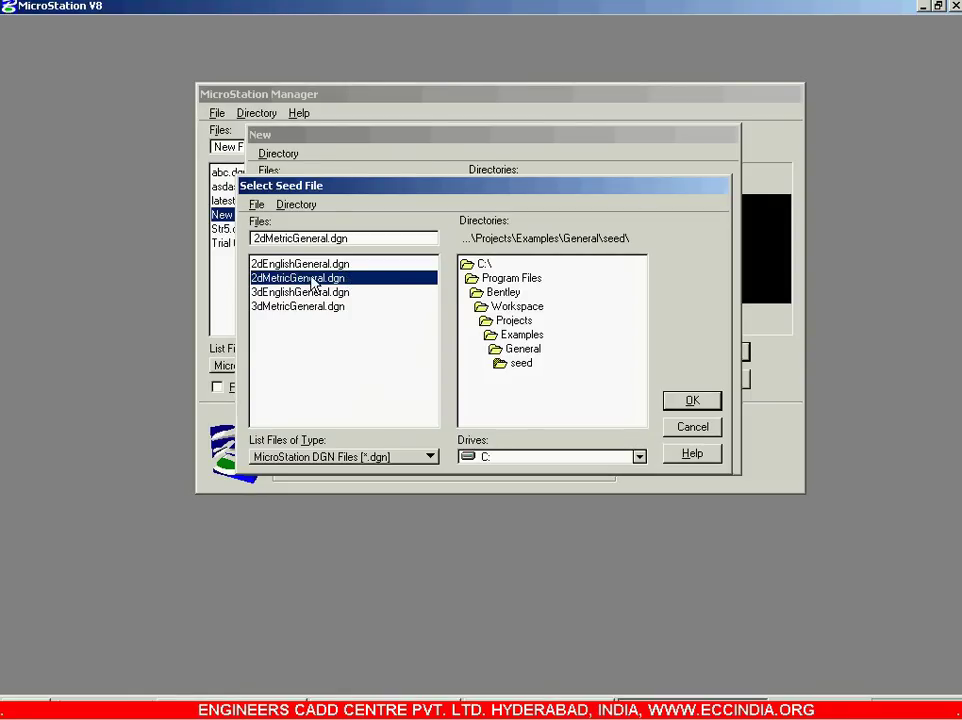
Confirm 2dMetricGeneral.dgn as the seed file.
click(692, 401)
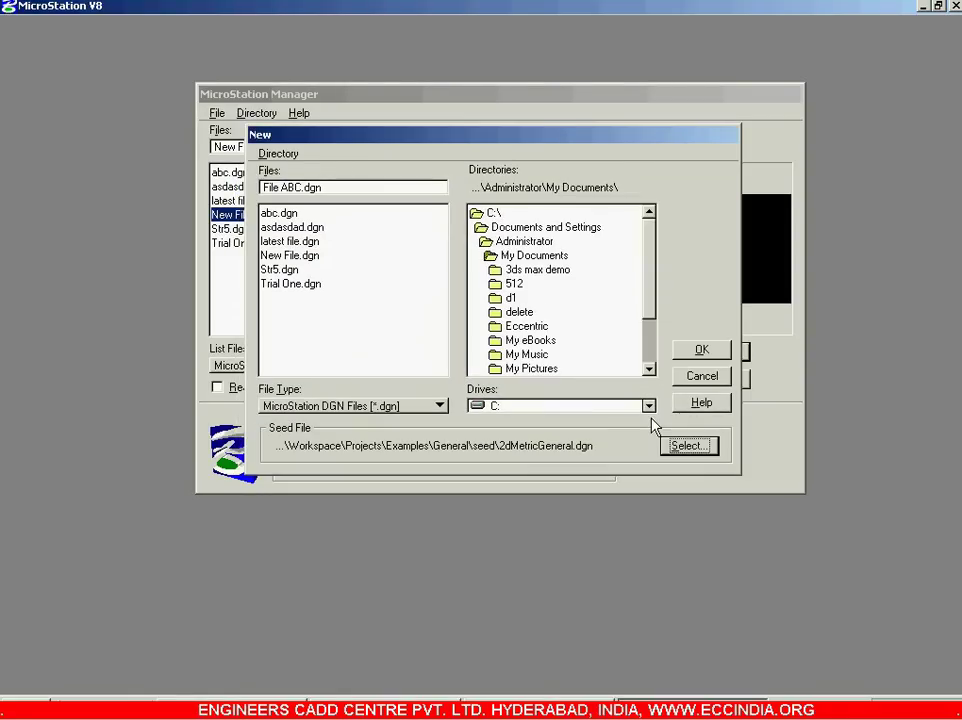
Create File ABC.dgn and open it for drawing.
click(366, 190)
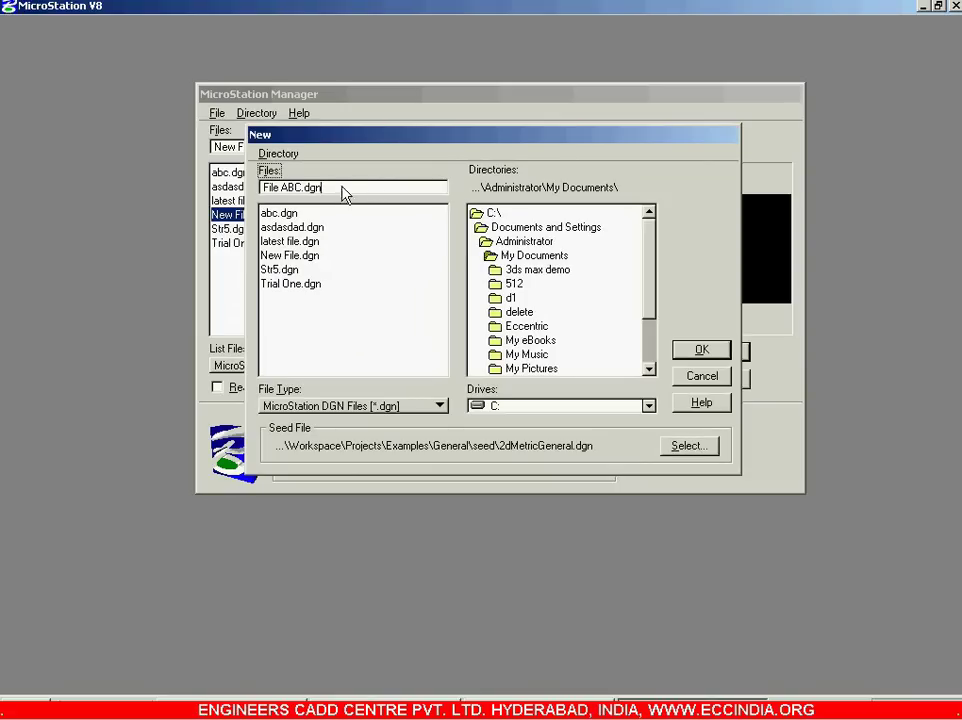
click(700, 351)
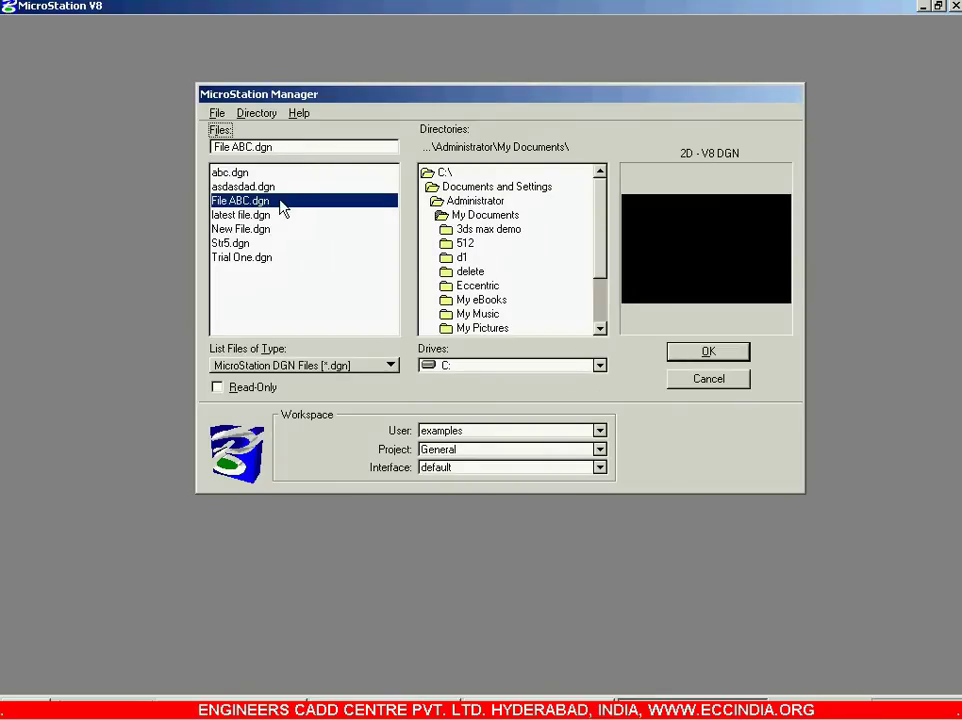
click(716, 355)
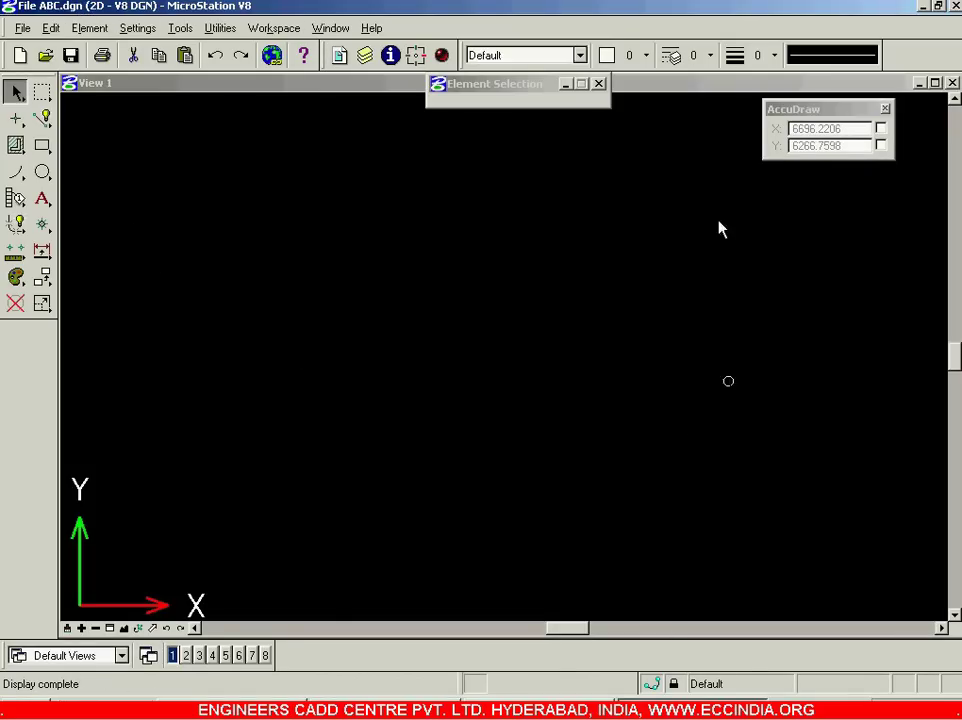
Drag the Element Selection and AccuDraw panels to the lower centre of View 1.
drag(424, 405, 406, 530)
drag(833, 115, 710, 463)
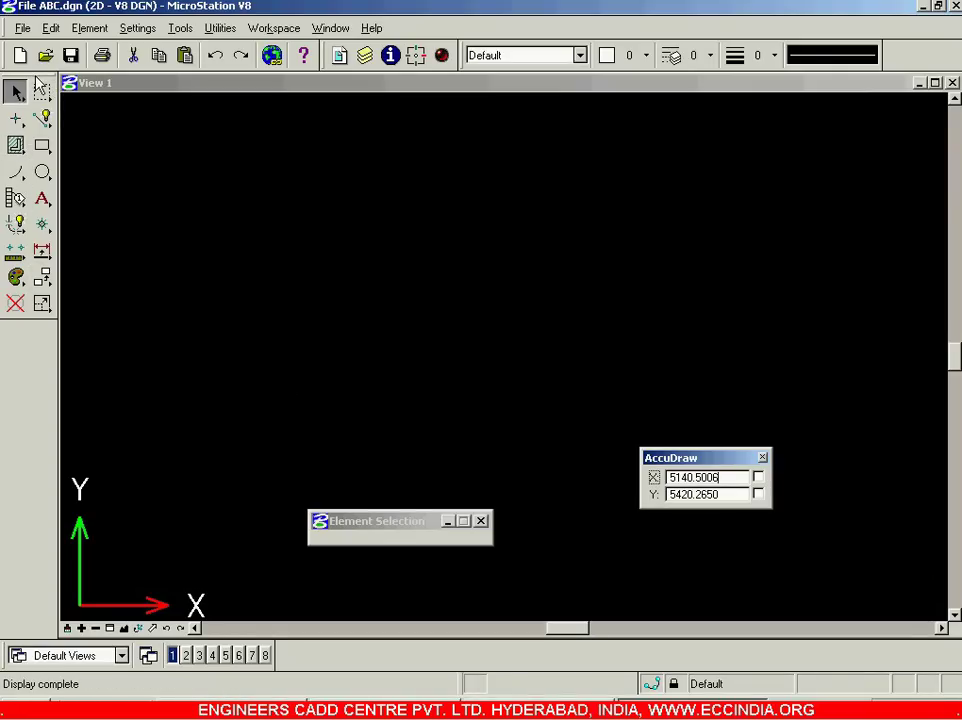
drag(38, 86, 4, 101)
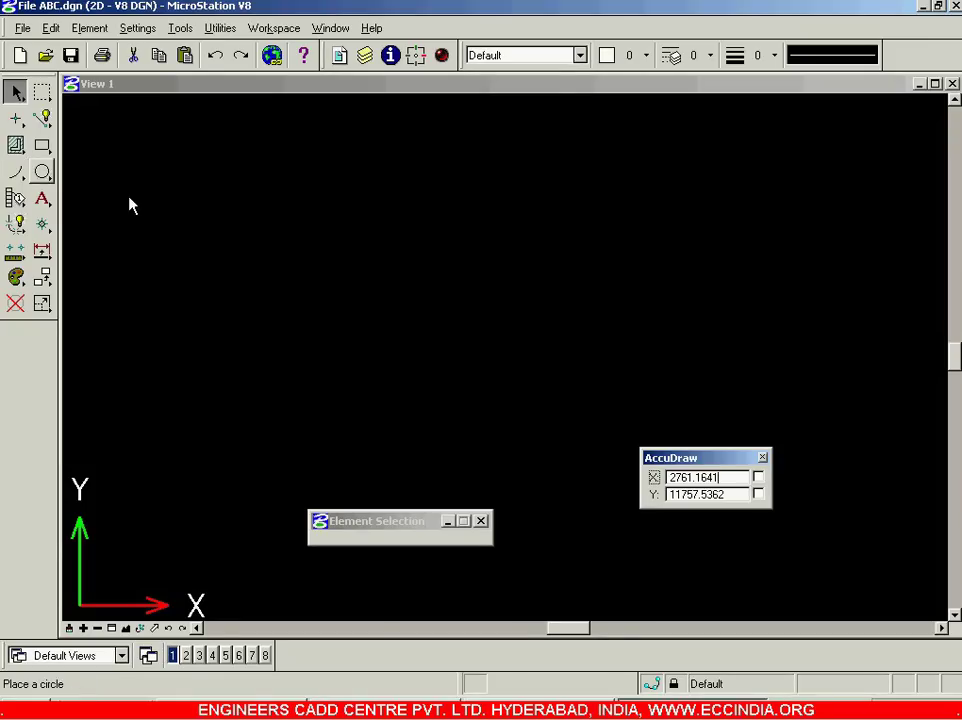
click(278, 288)
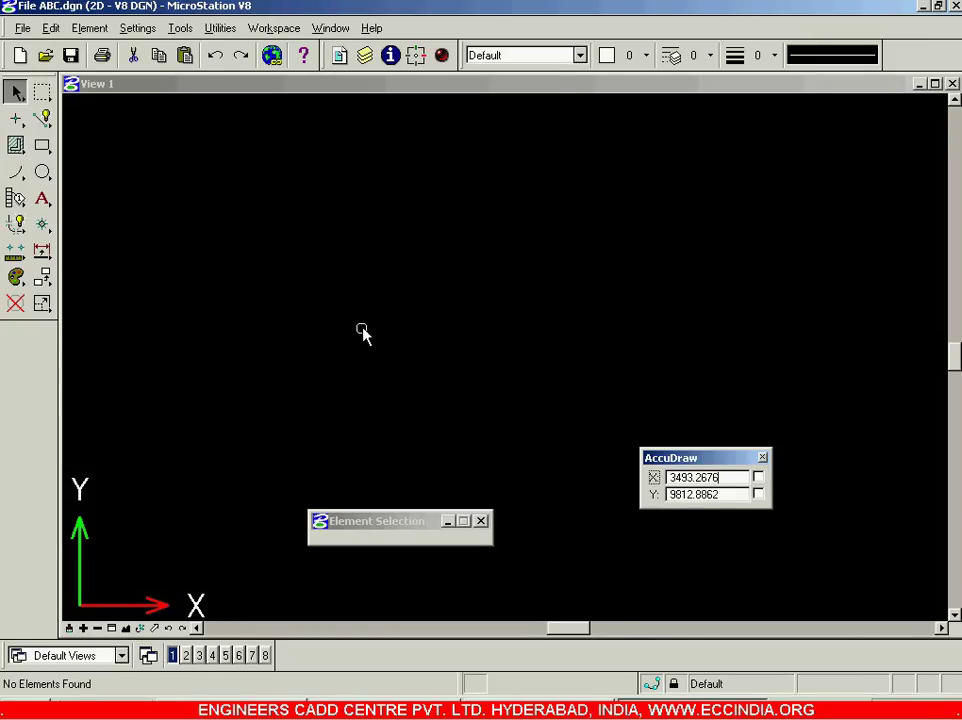